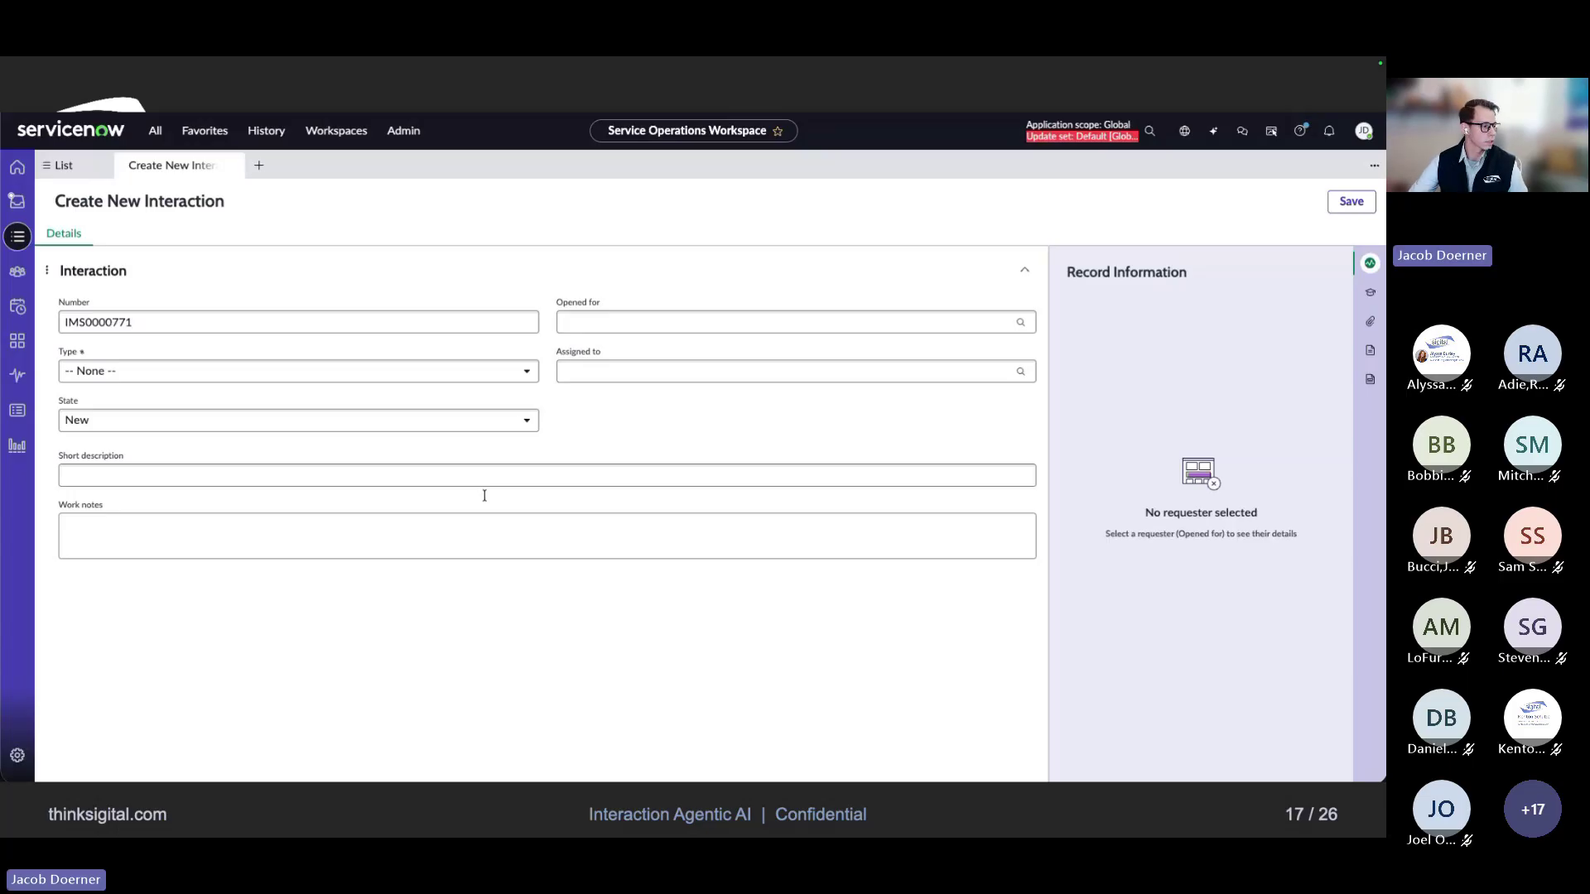
Choose the recent requester, set Type to Email, and enter the short description 'Scenario 1: Microsoft Teams not working — can't join meetings'
click(611, 322)
click(609, 371)
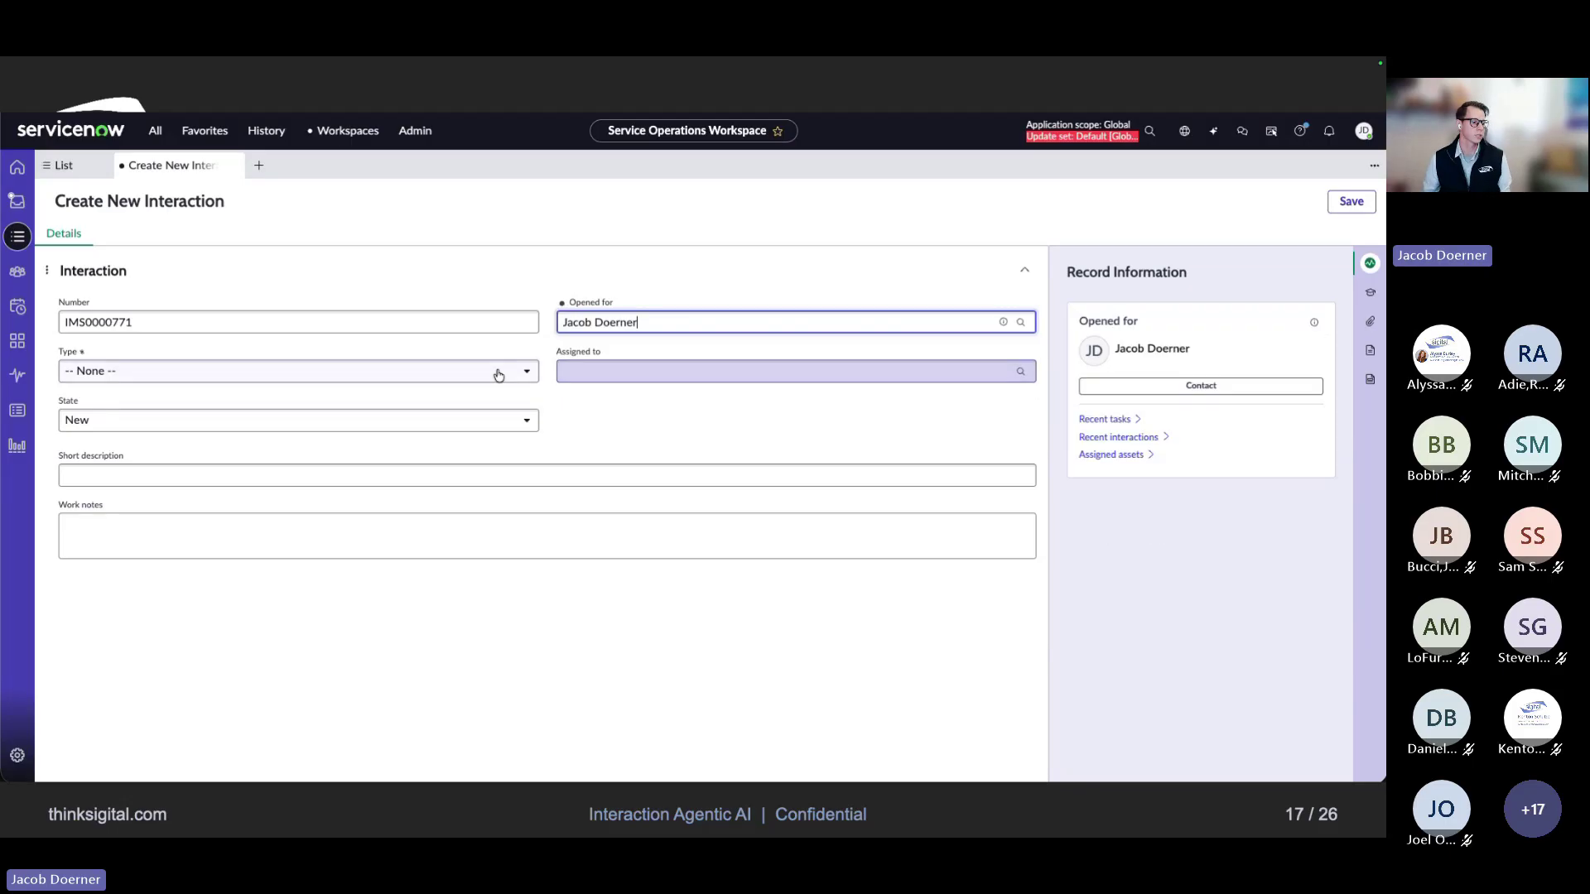
click(150, 377)
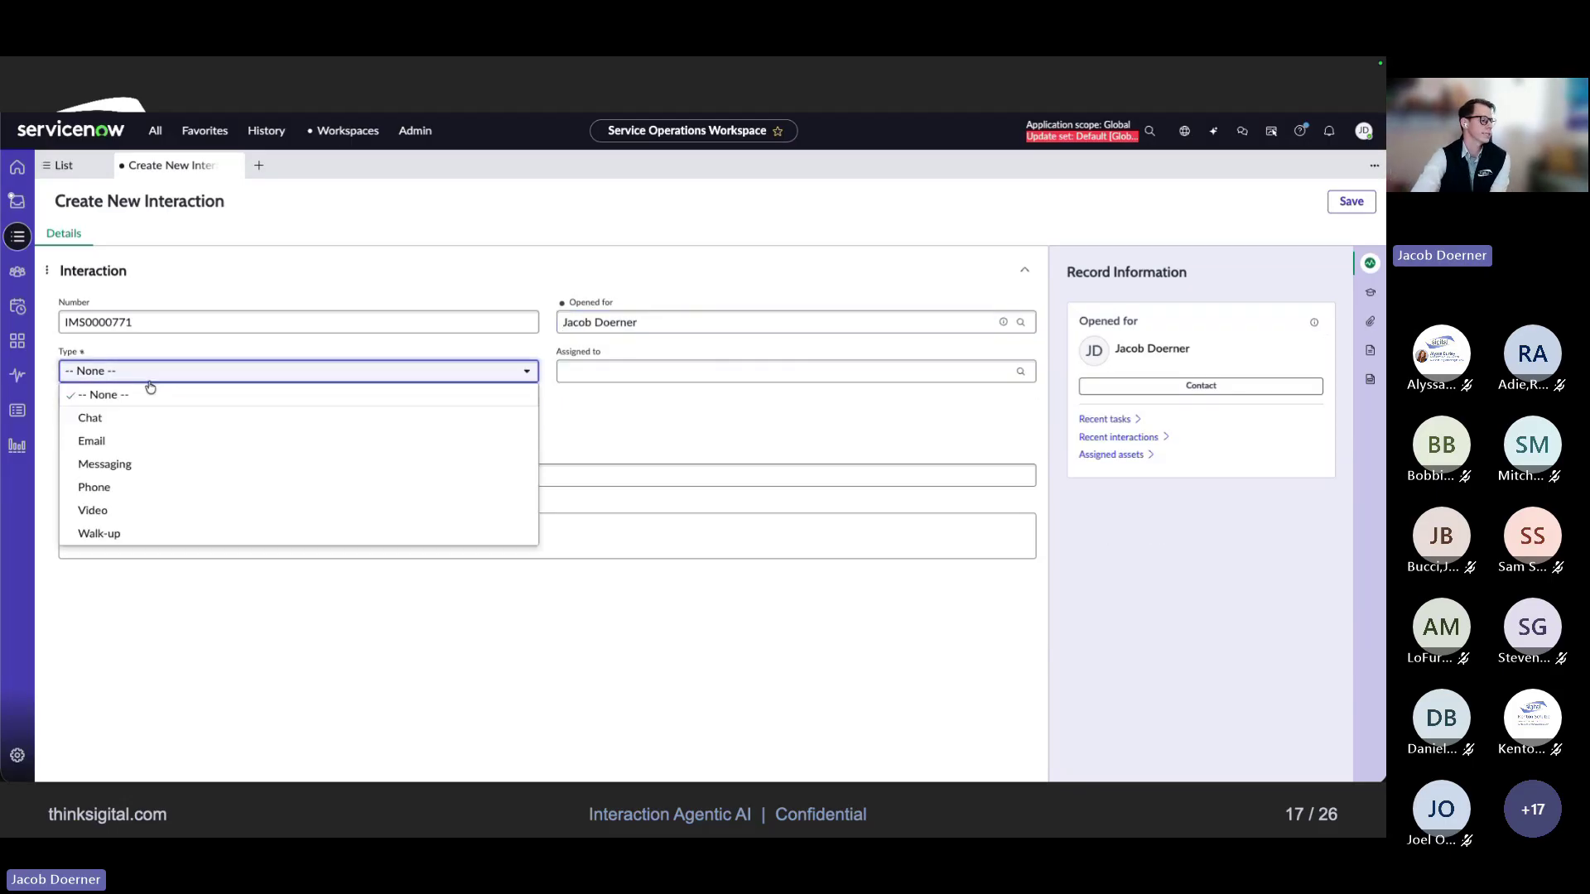
click(91, 441)
click(122, 472)
text(S)
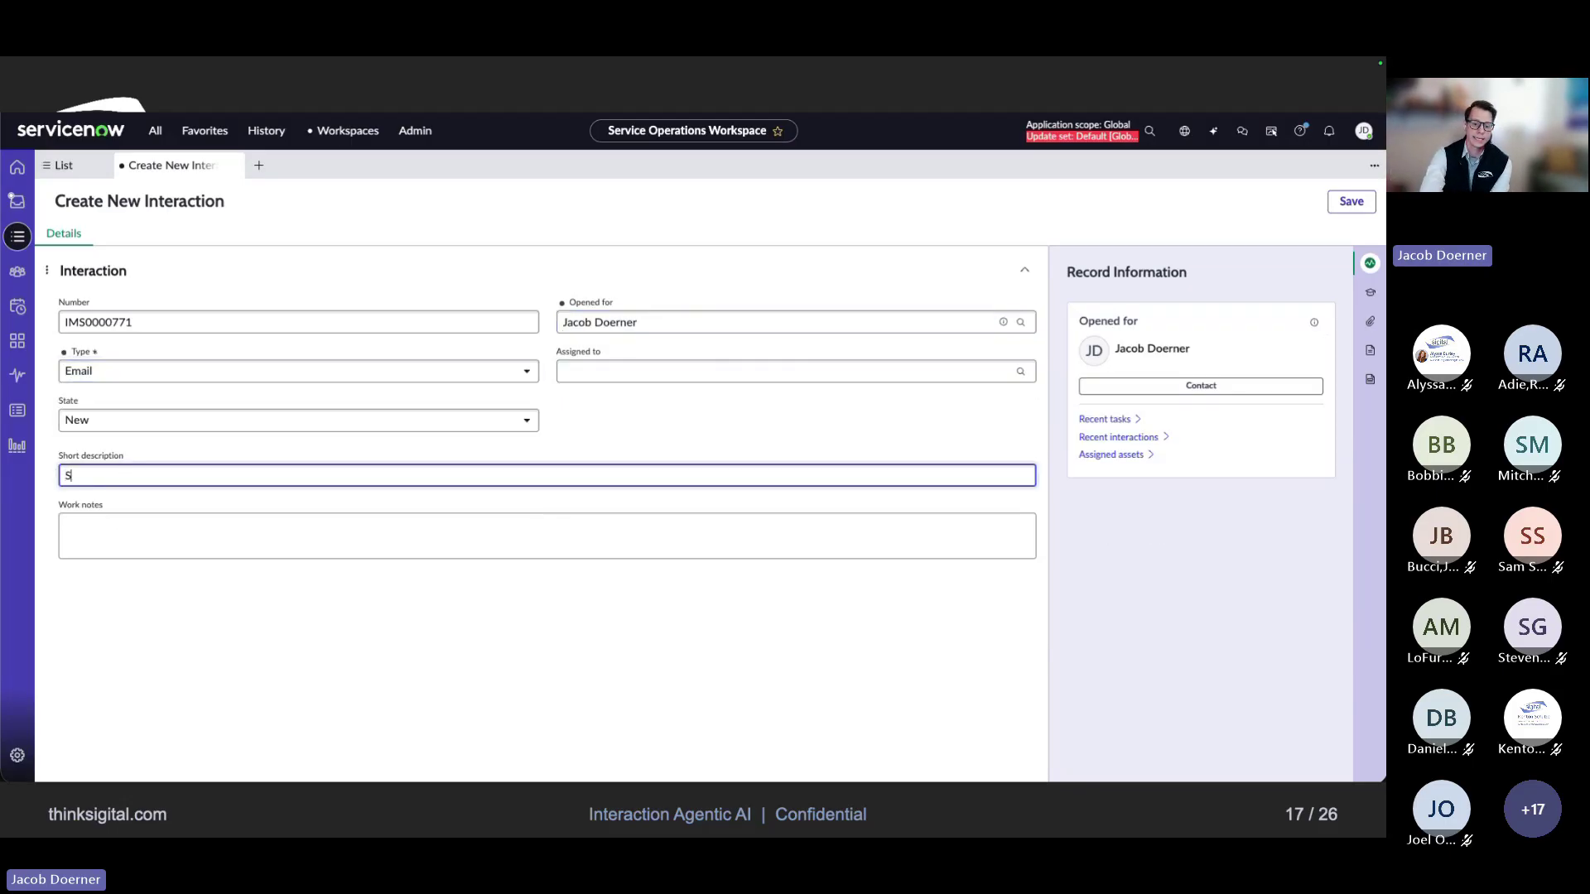
text(cenario 1:)
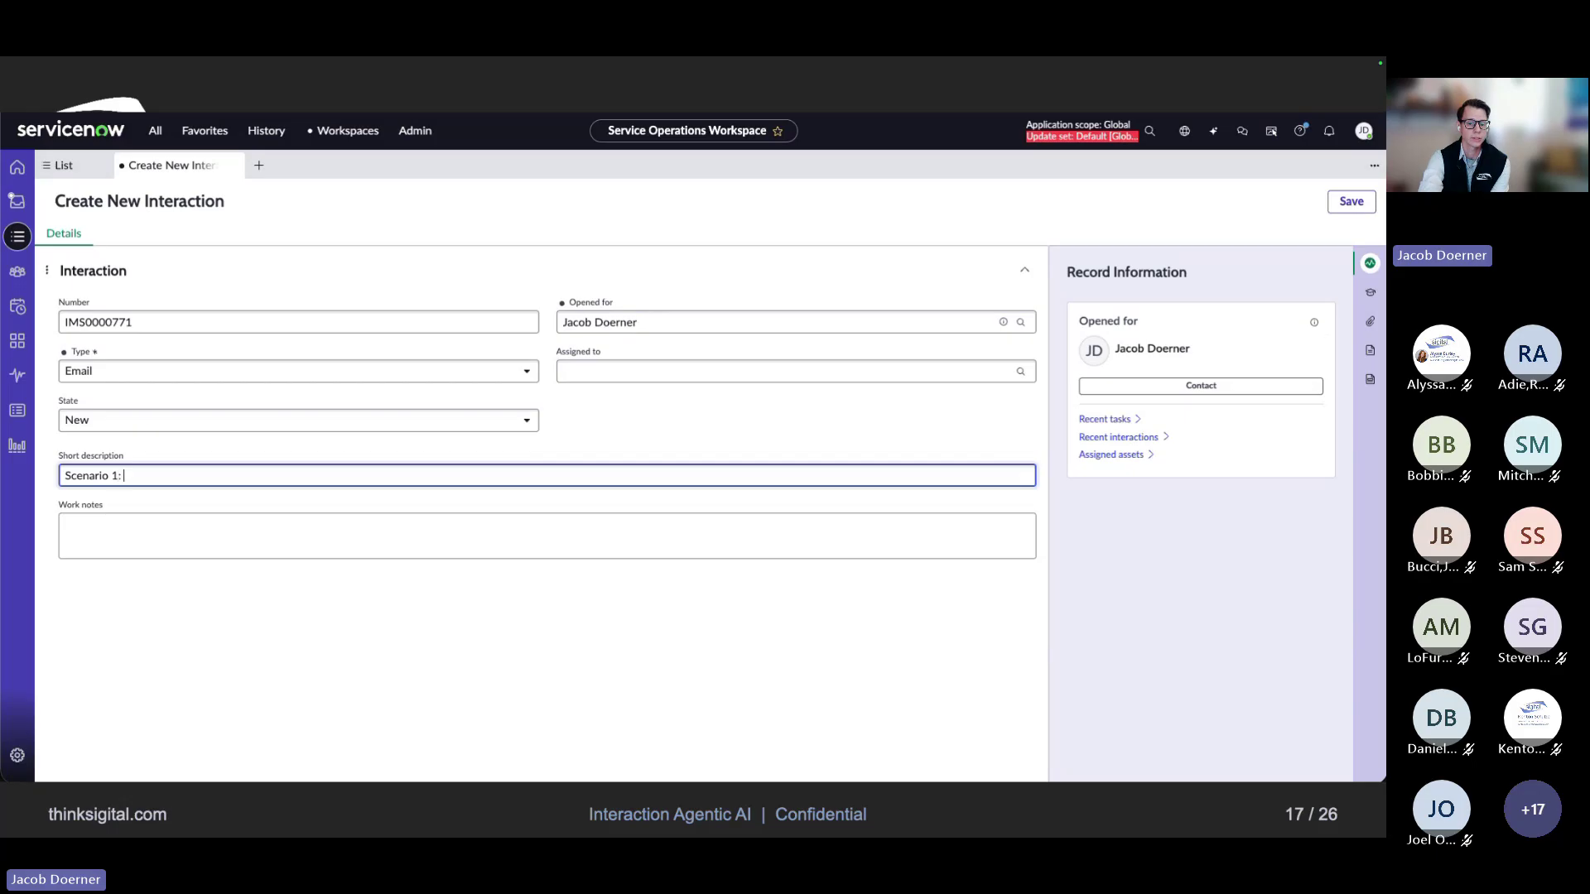
text(Microsoft Teams not working — can't join meetings)
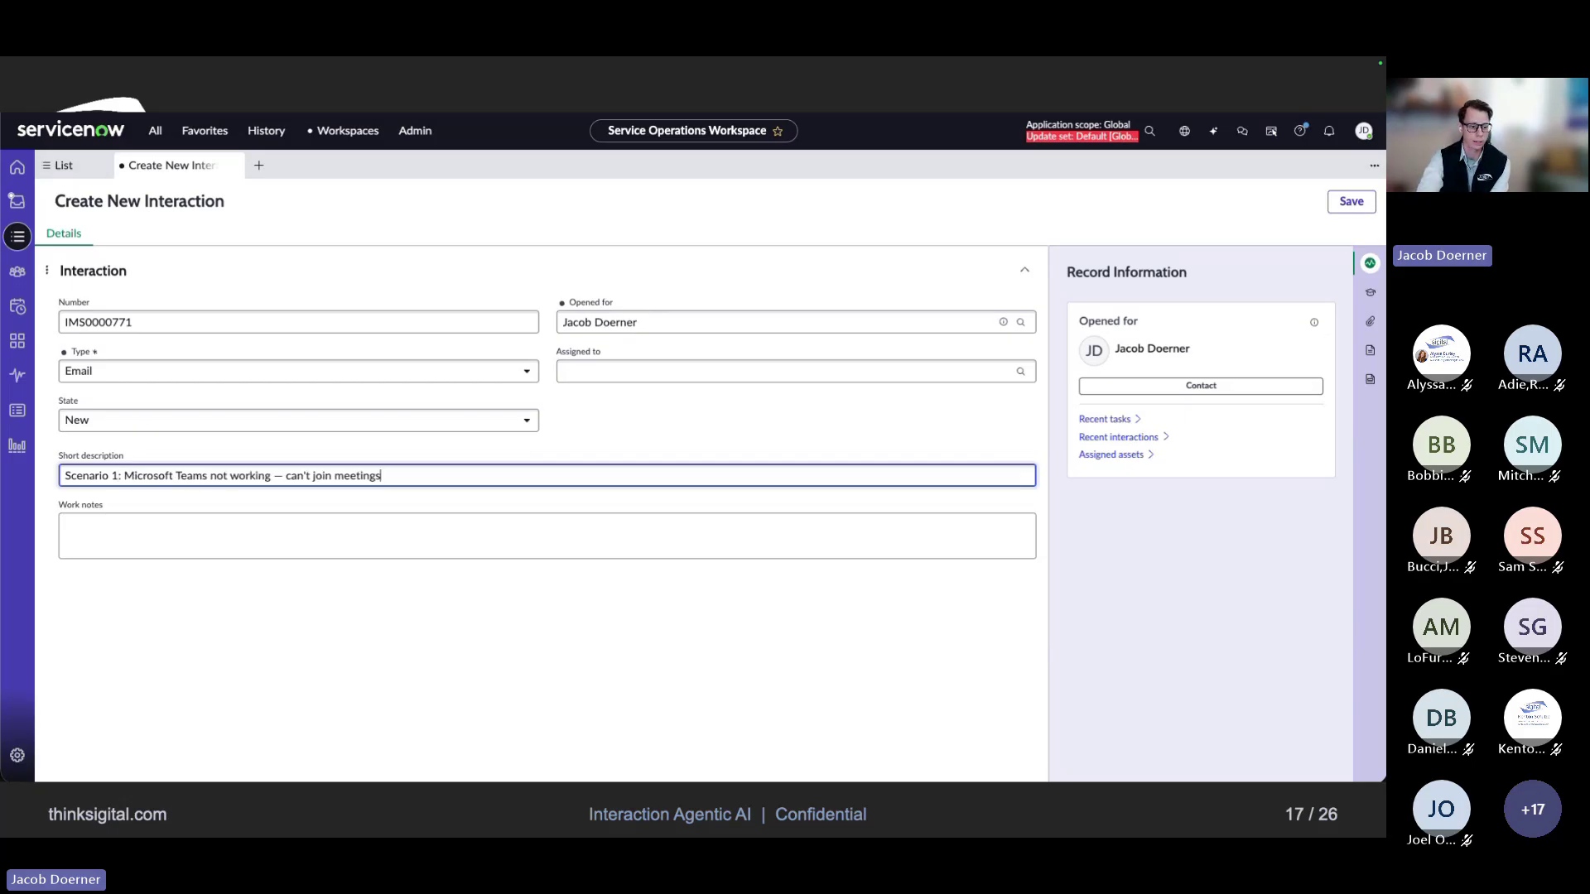
click(546, 663)
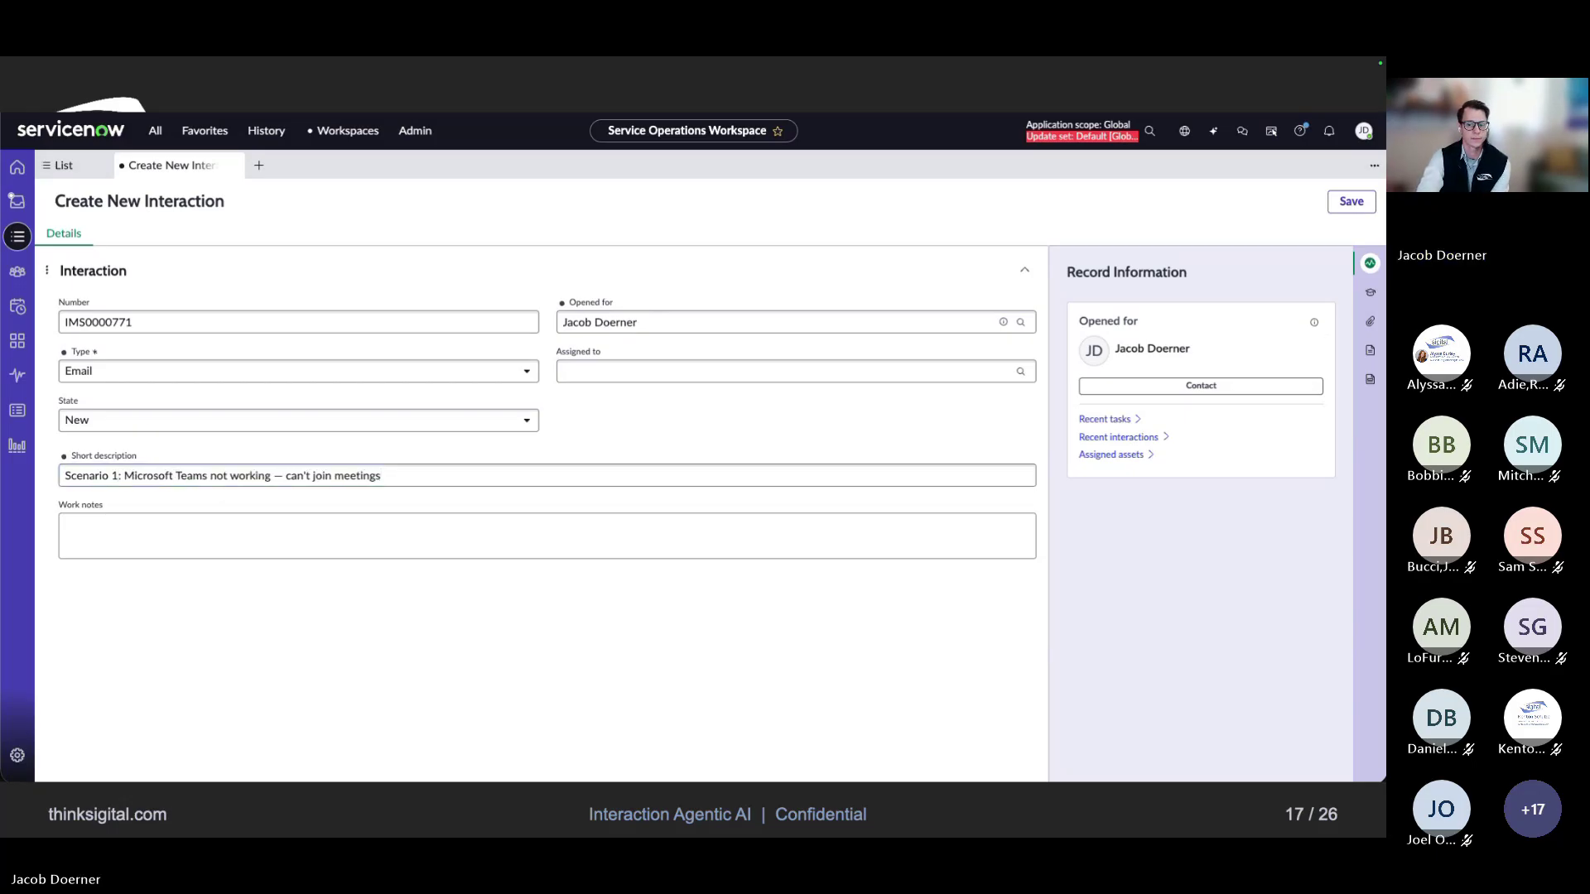
Paste the user's complaint email into Work notes and save the interaction
click(713, 538)
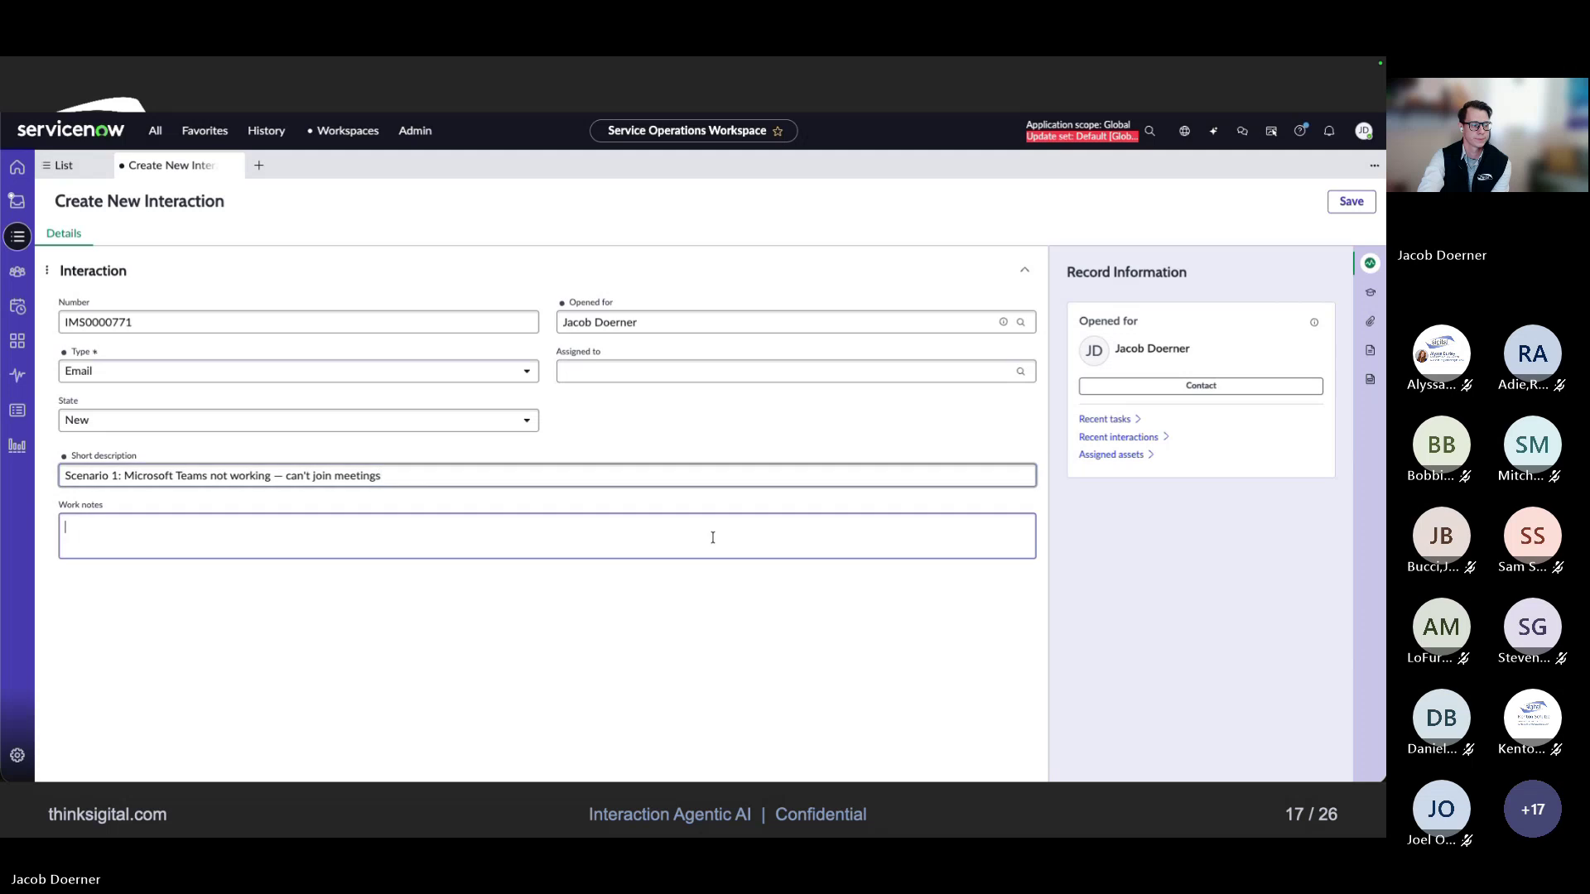
click(684, 718)
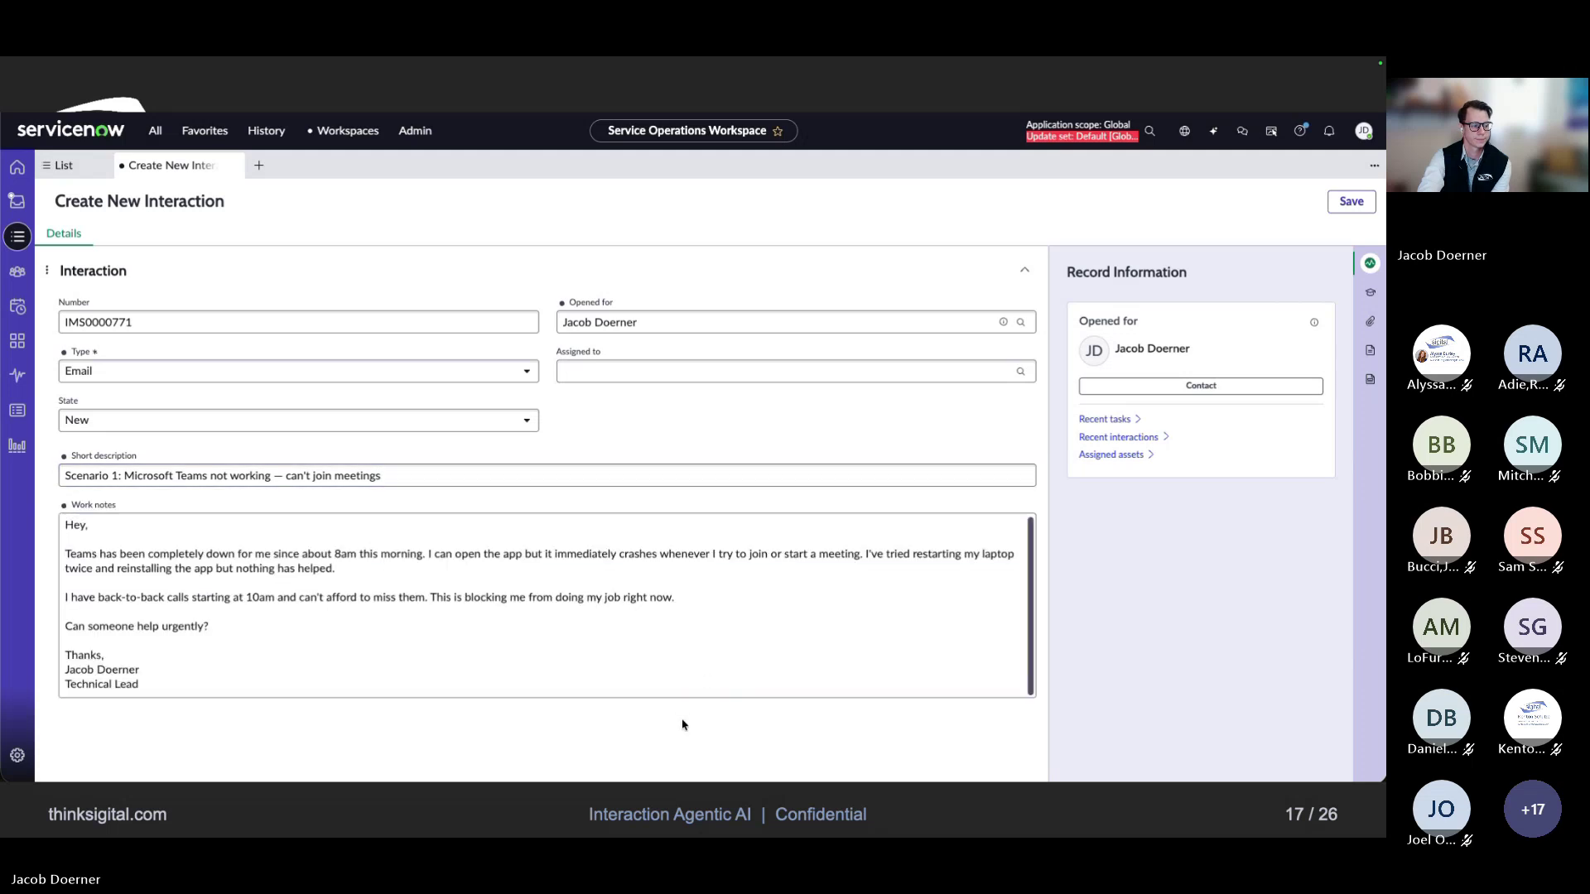
click(1358, 207)
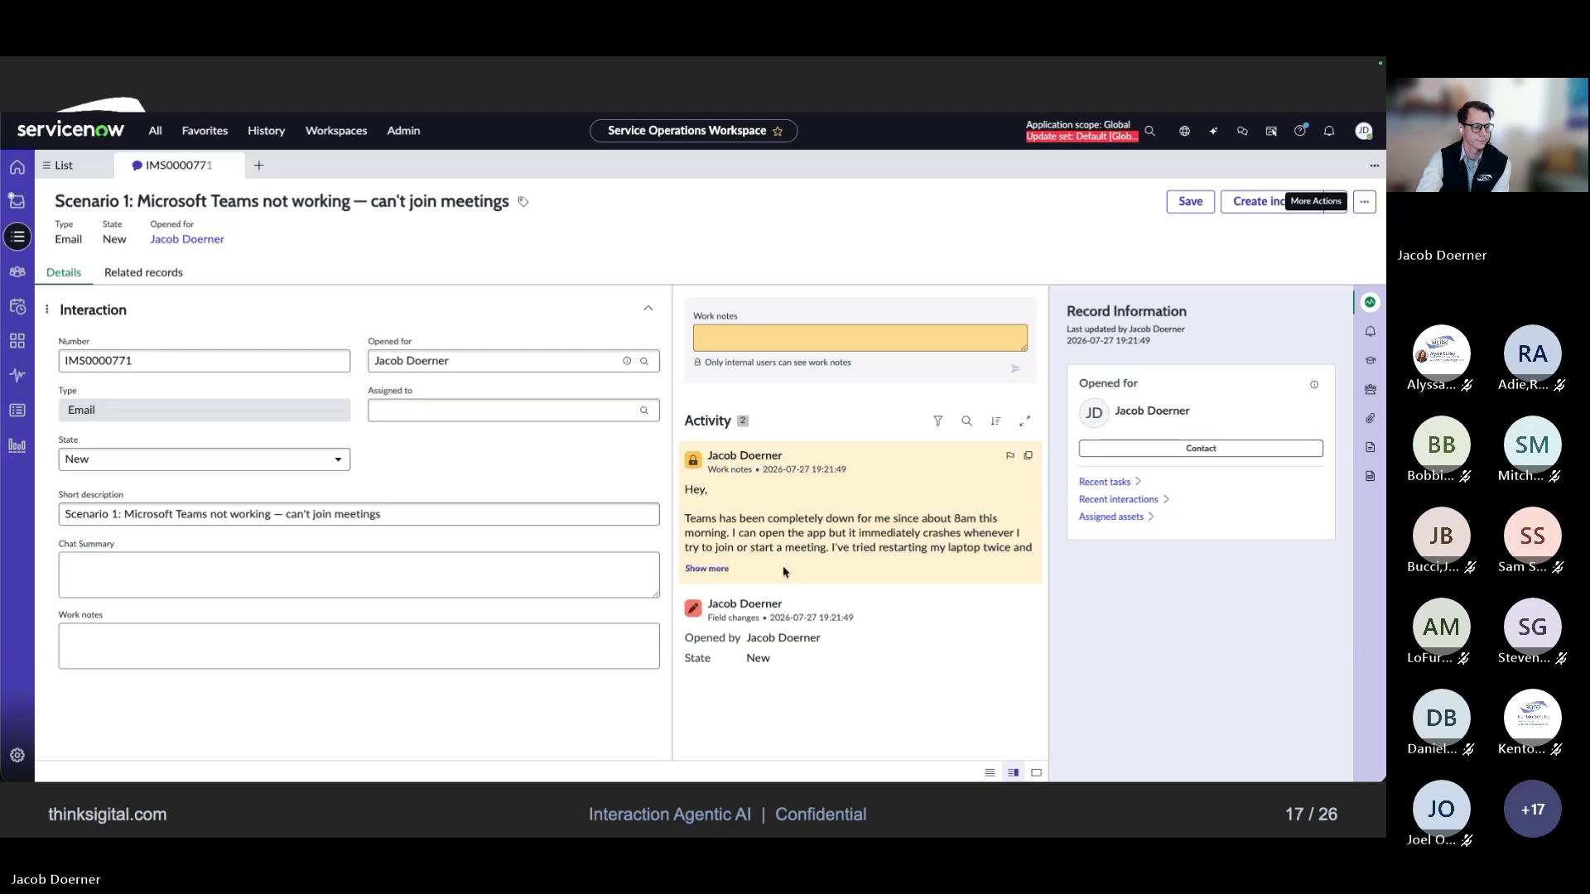
Expand the Activity work note and scroll to read the full email message
click(706, 568)
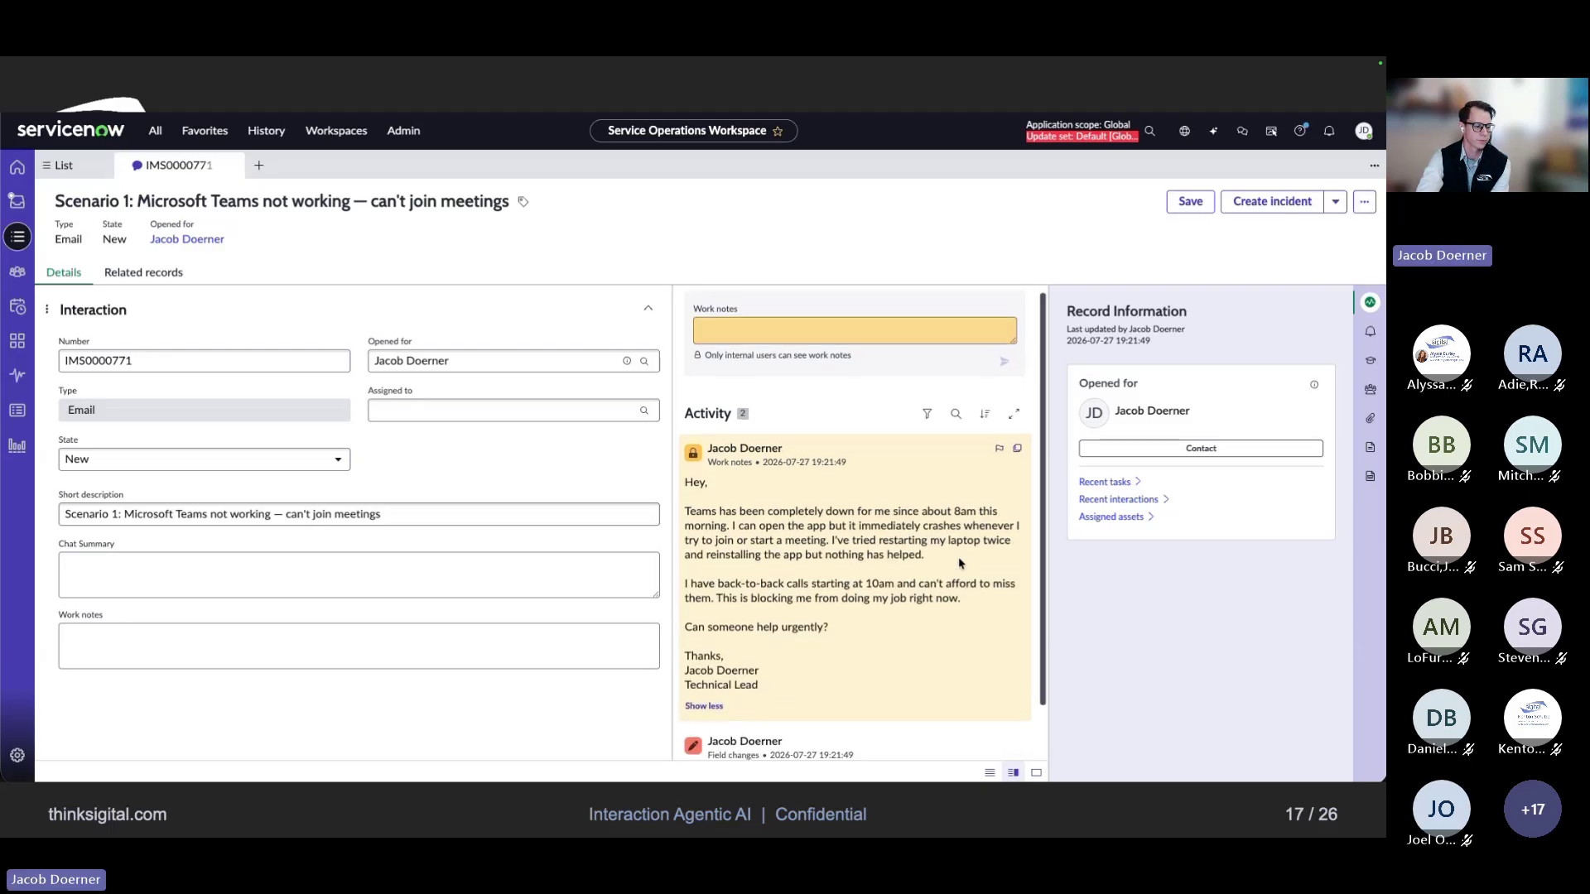
scroll(957, 556, down, 1)
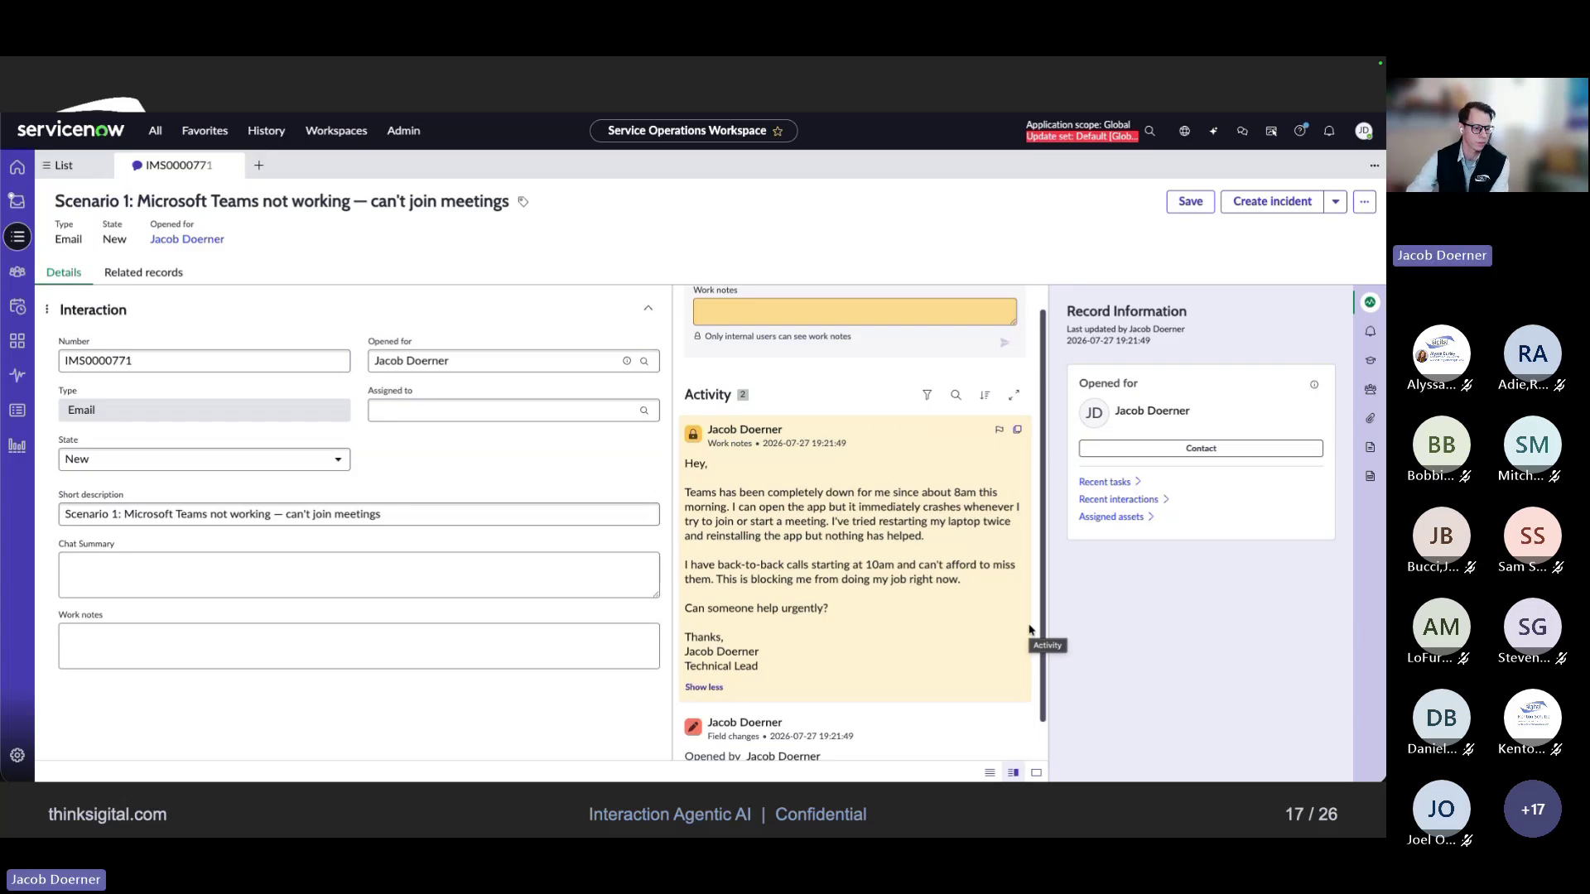
mouse_move(1349, 490)
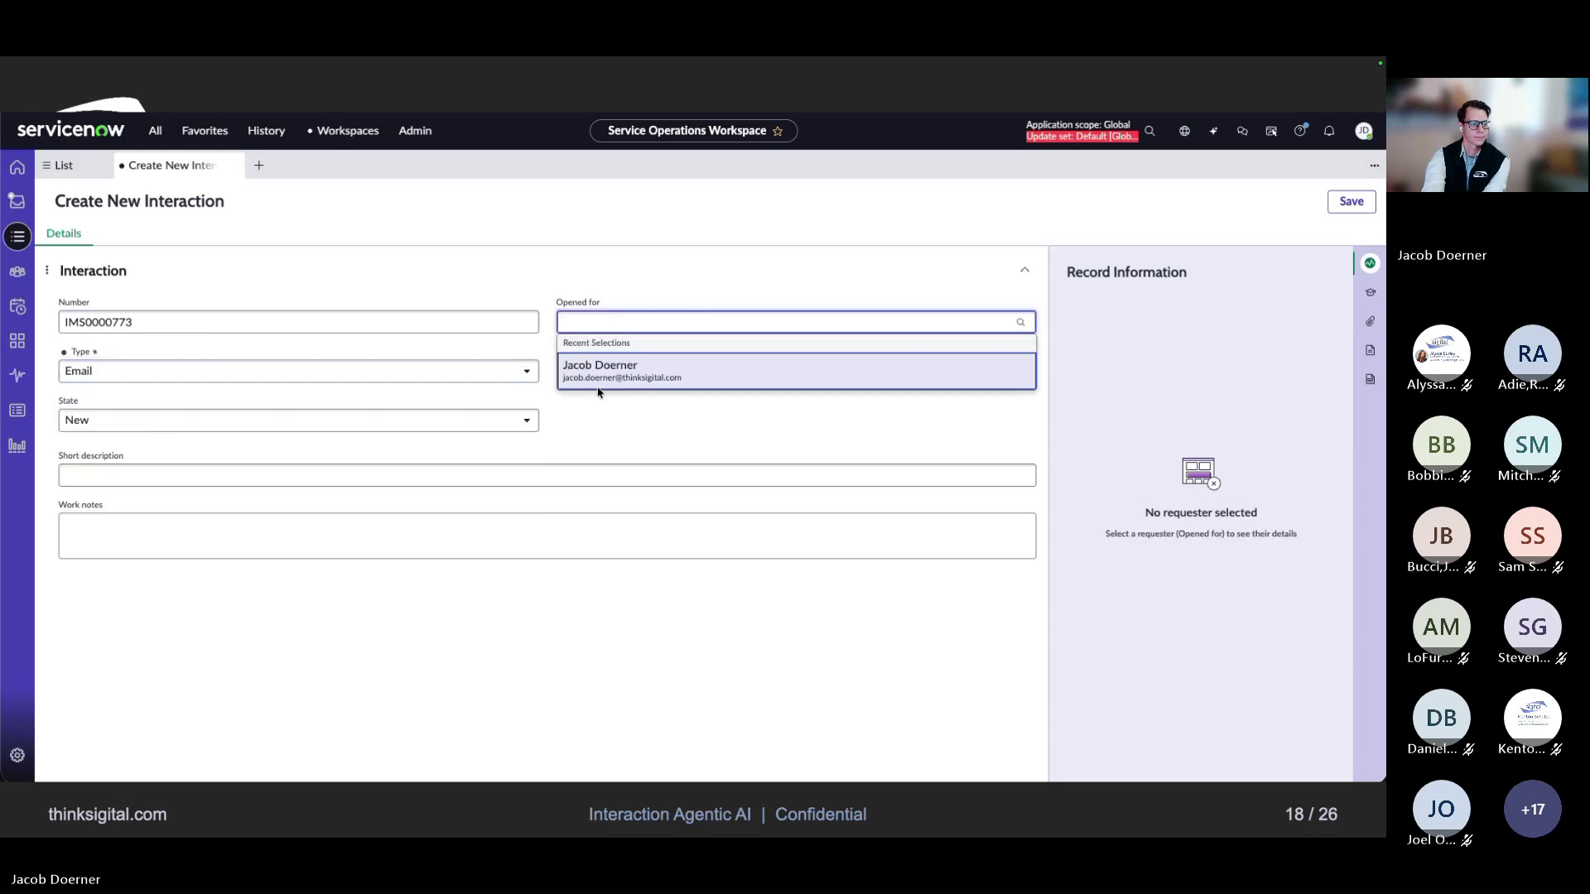
Pick the recent requester, enter 'Scenario 2: Teams still down' as short description, then skip ahead to the saved record
click(601, 387)
click(98, 478)
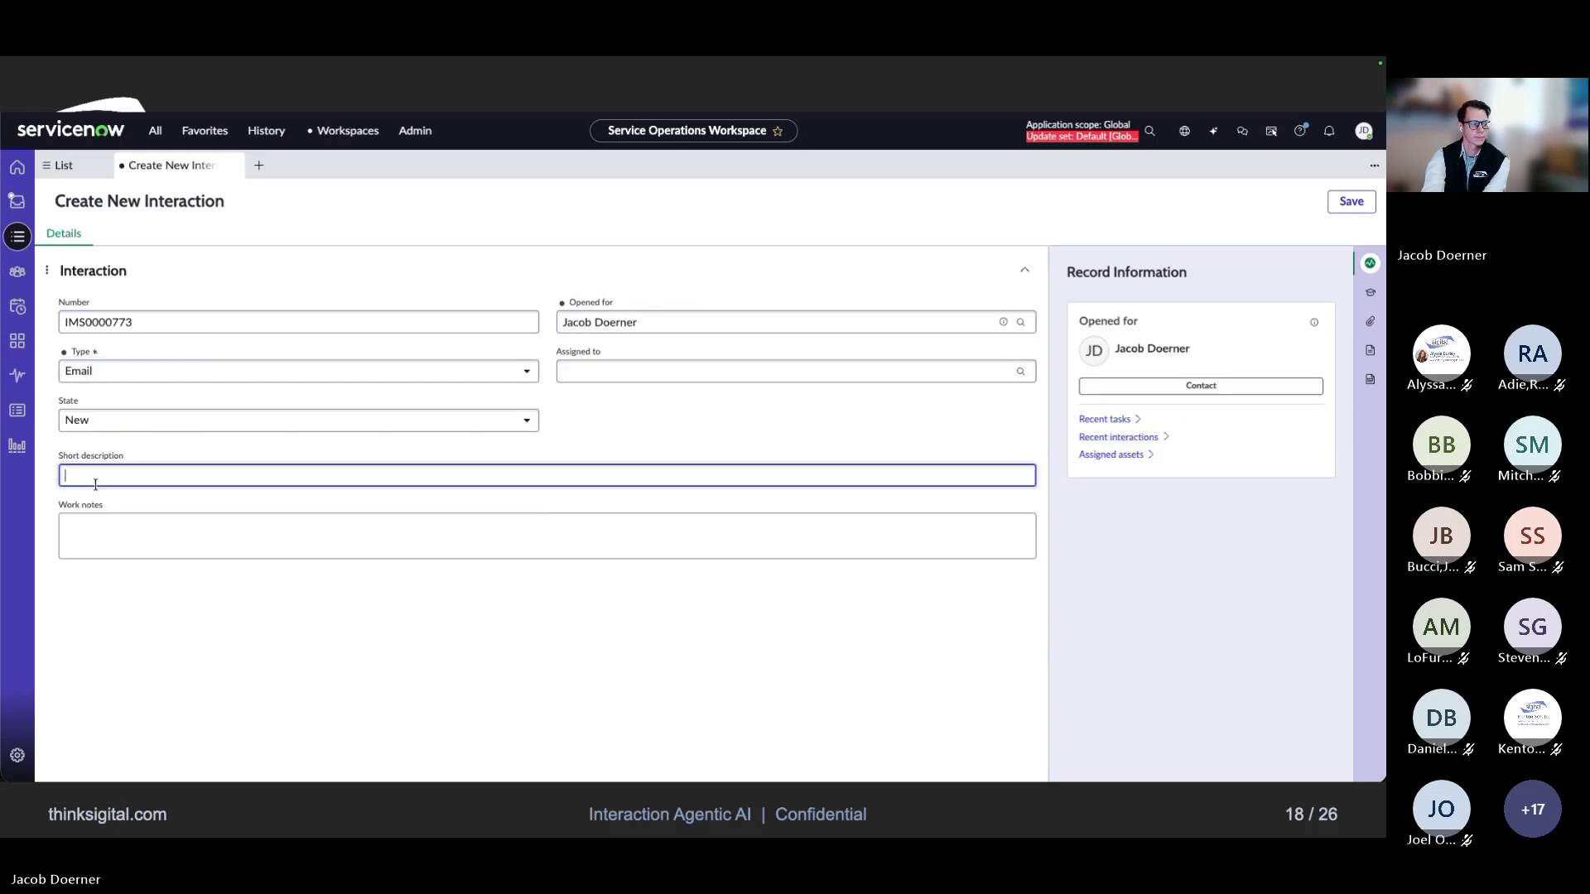
text(Scenario 2: Teams still down)
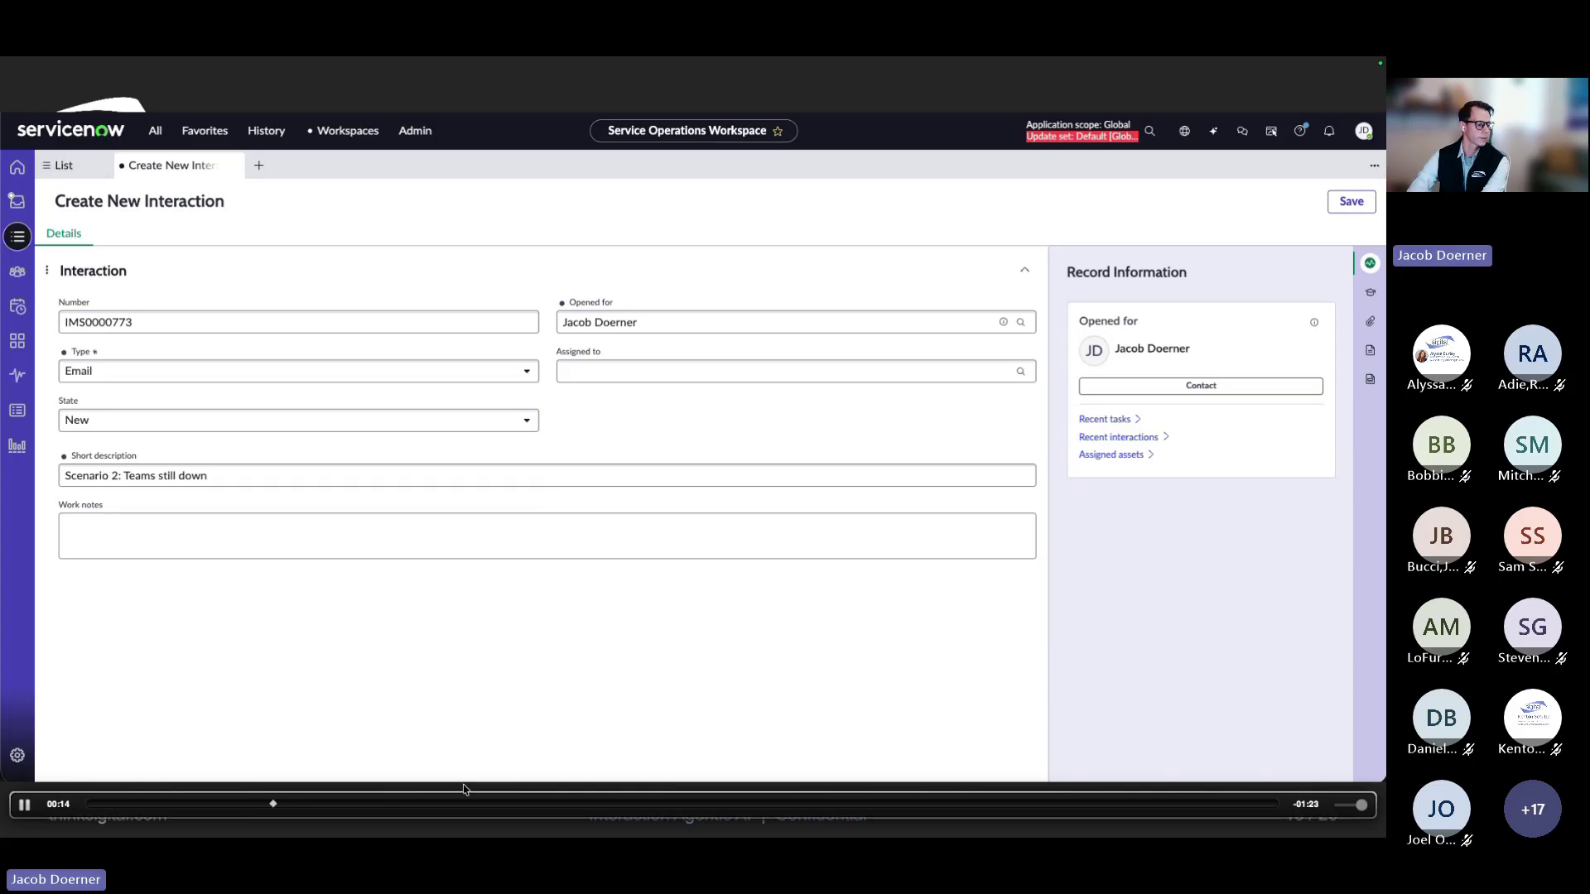
click(400, 805)
click(476, 808)
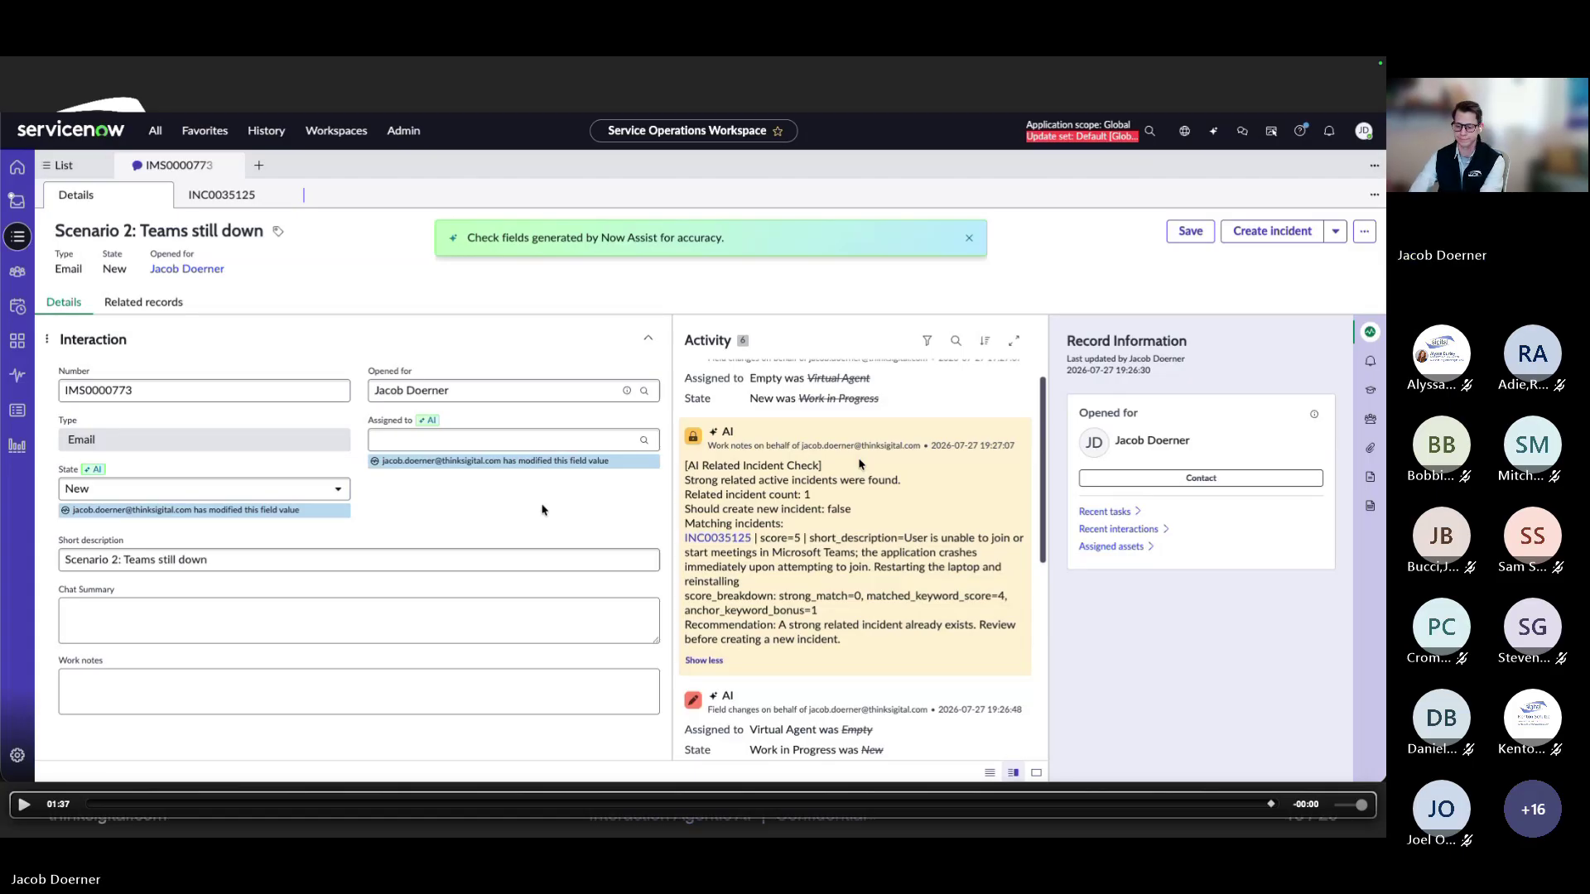
Move to the next demo slide after reviewing the AI link to incident INC0035125
key(Right)
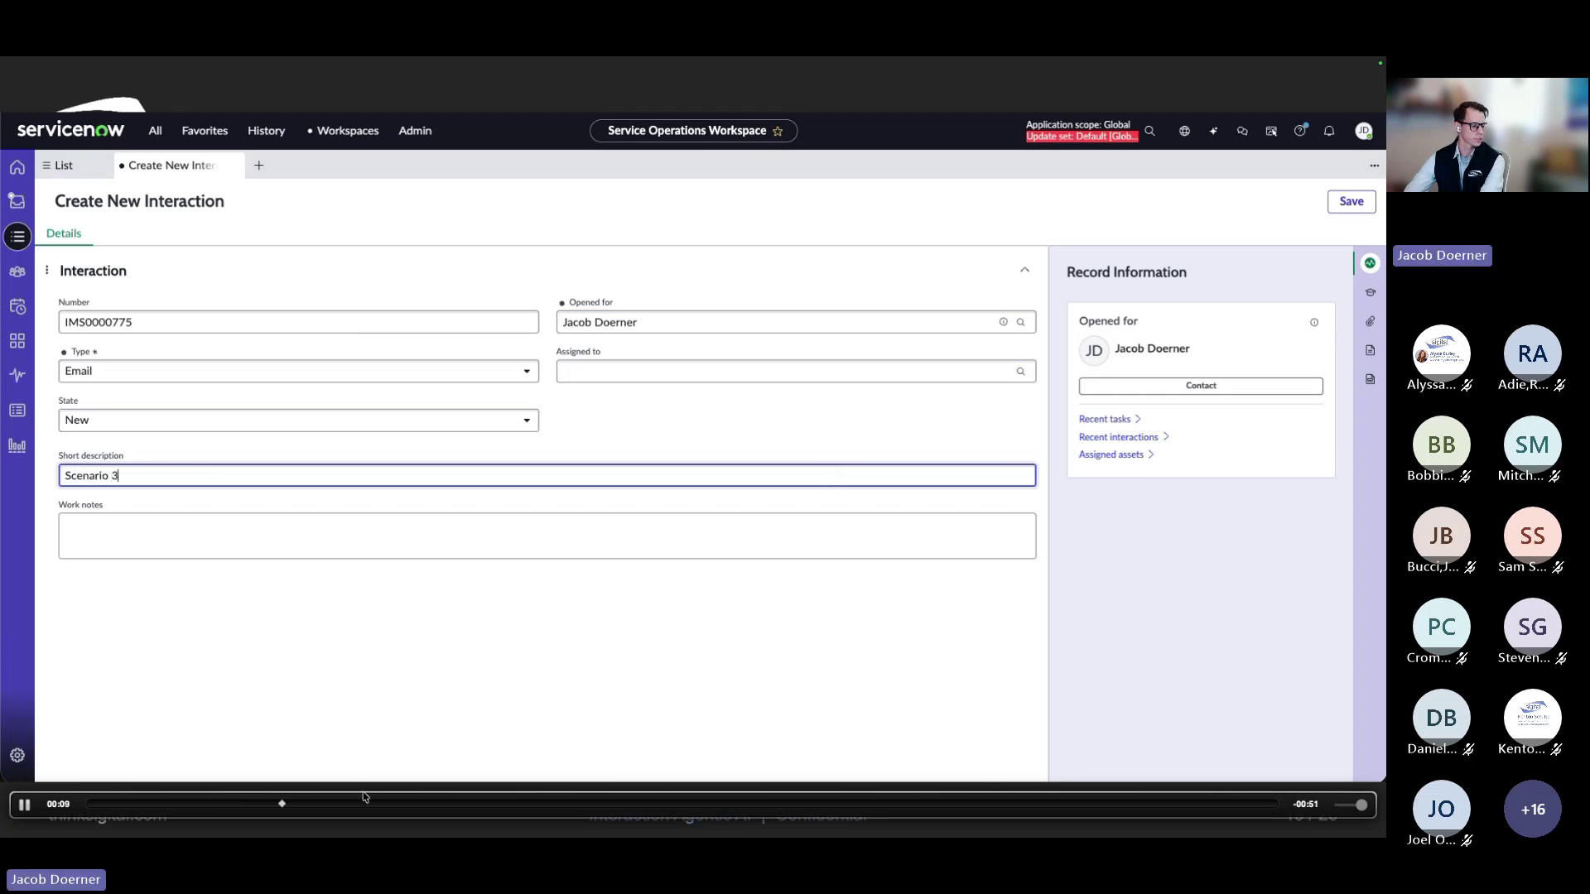
Skip the demo past the saved 'Scenario 3: Update on my Teams ticket?' record to its AI work note
drag(364, 804, 441, 807)
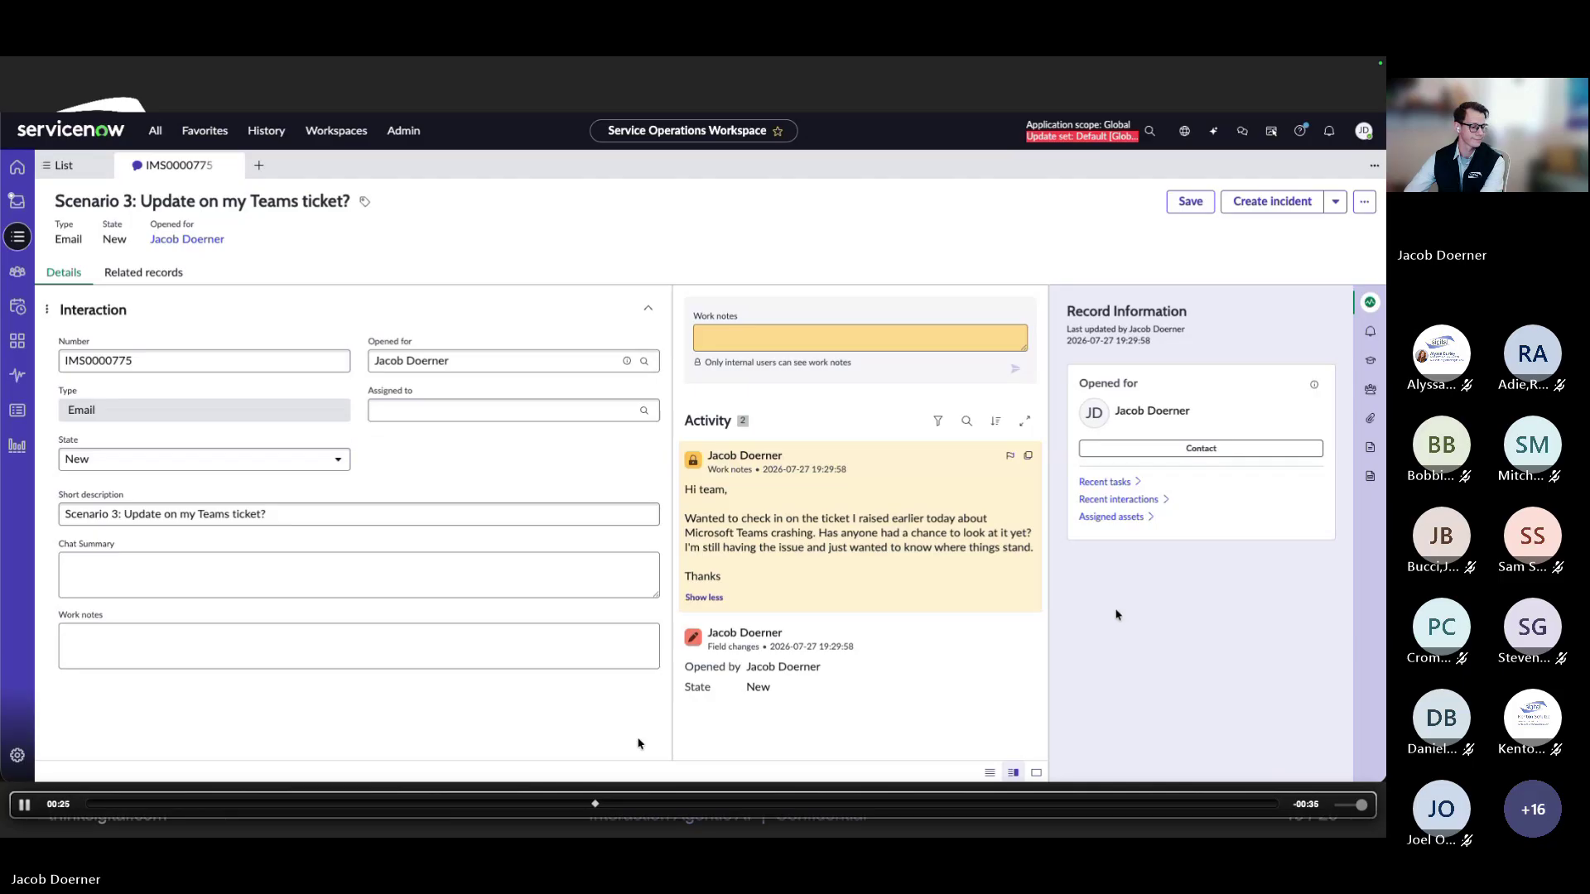
click(810, 805)
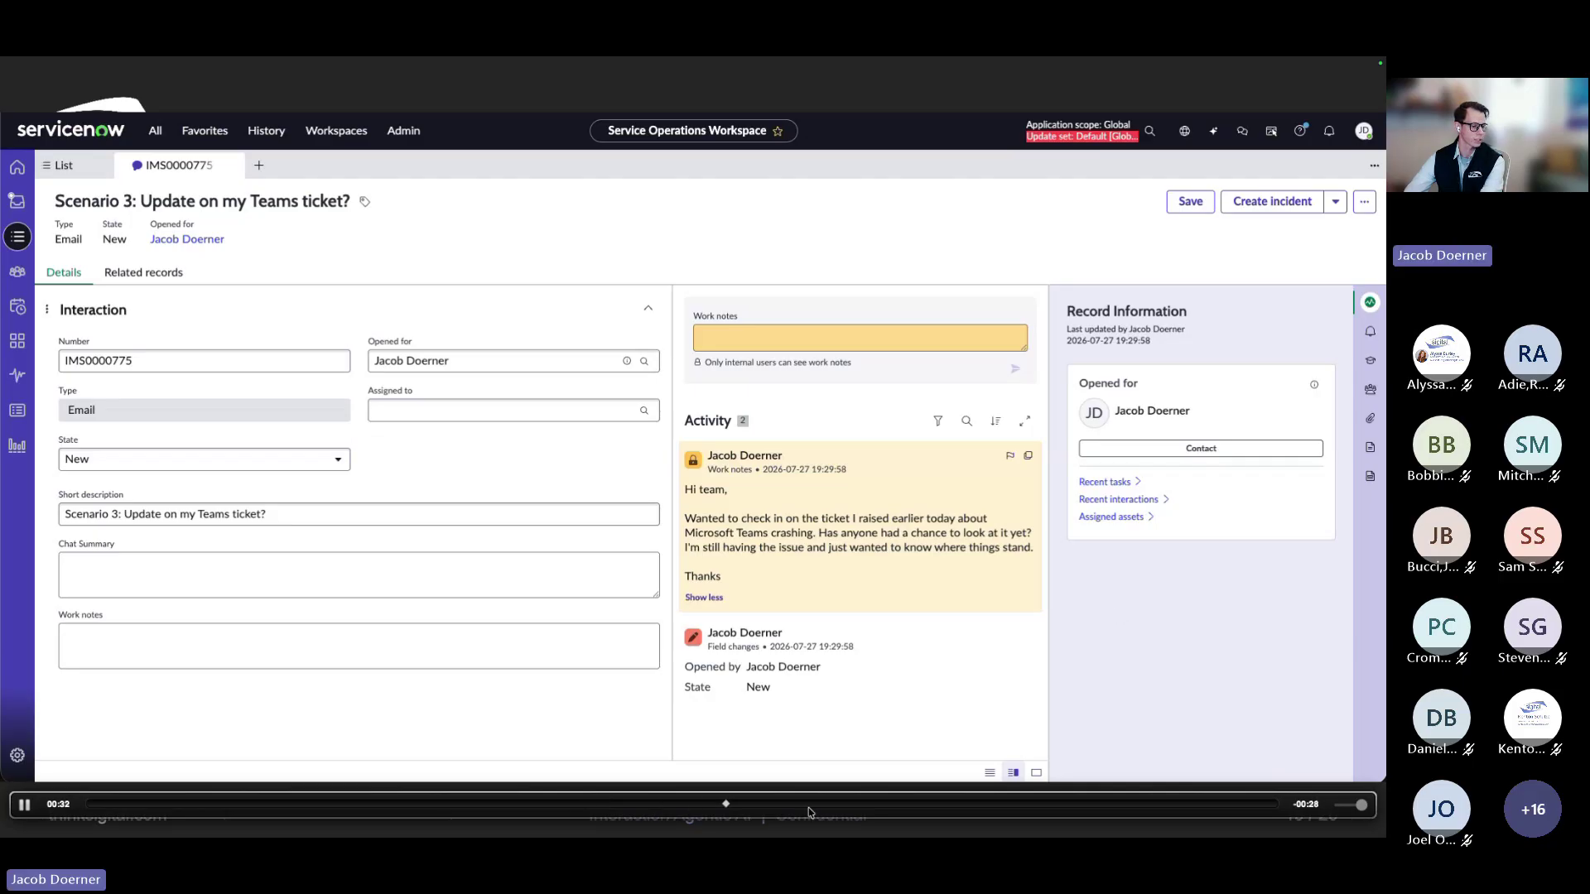
click(908, 805)
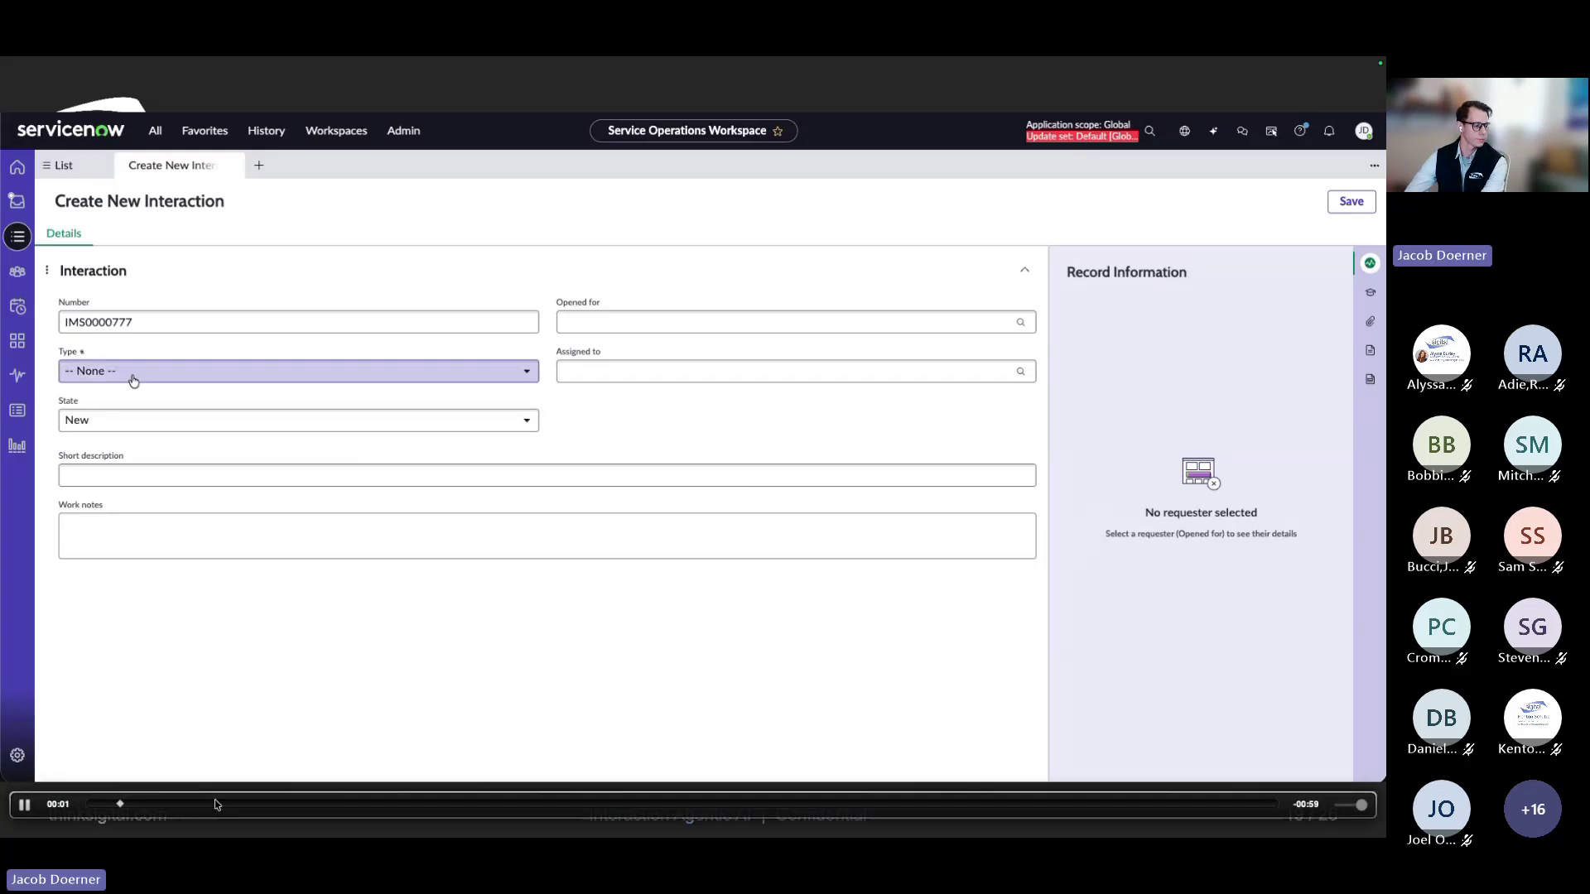
Skip through saving 'Scenario 4: Microsoft Teams access for new project' and its REQUEST classification to slide 20
click(236, 805)
click(358, 808)
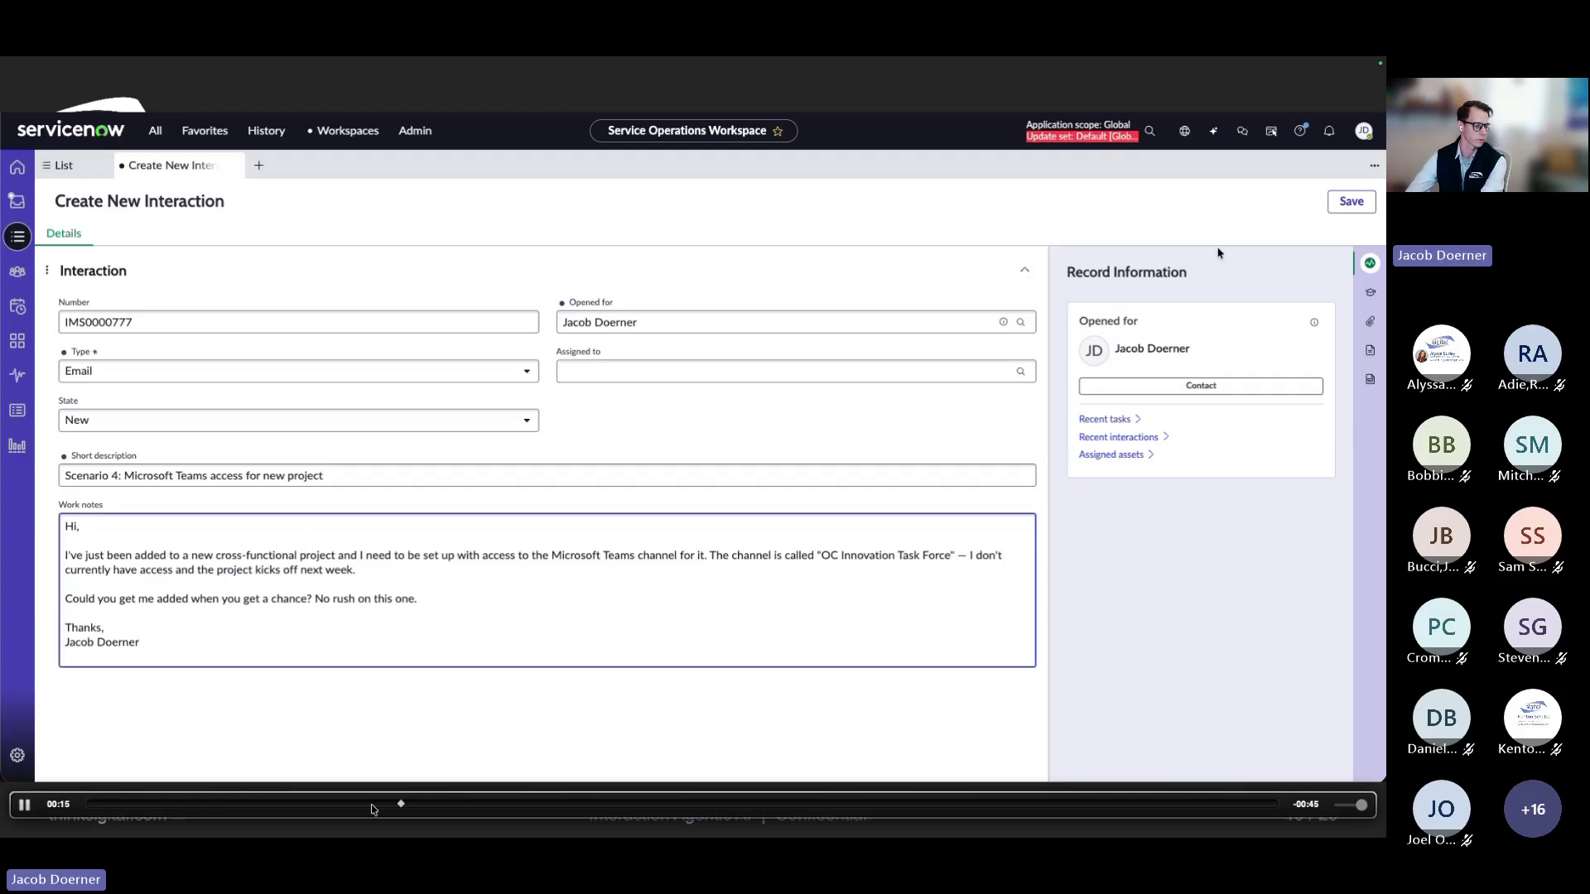
click(522, 805)
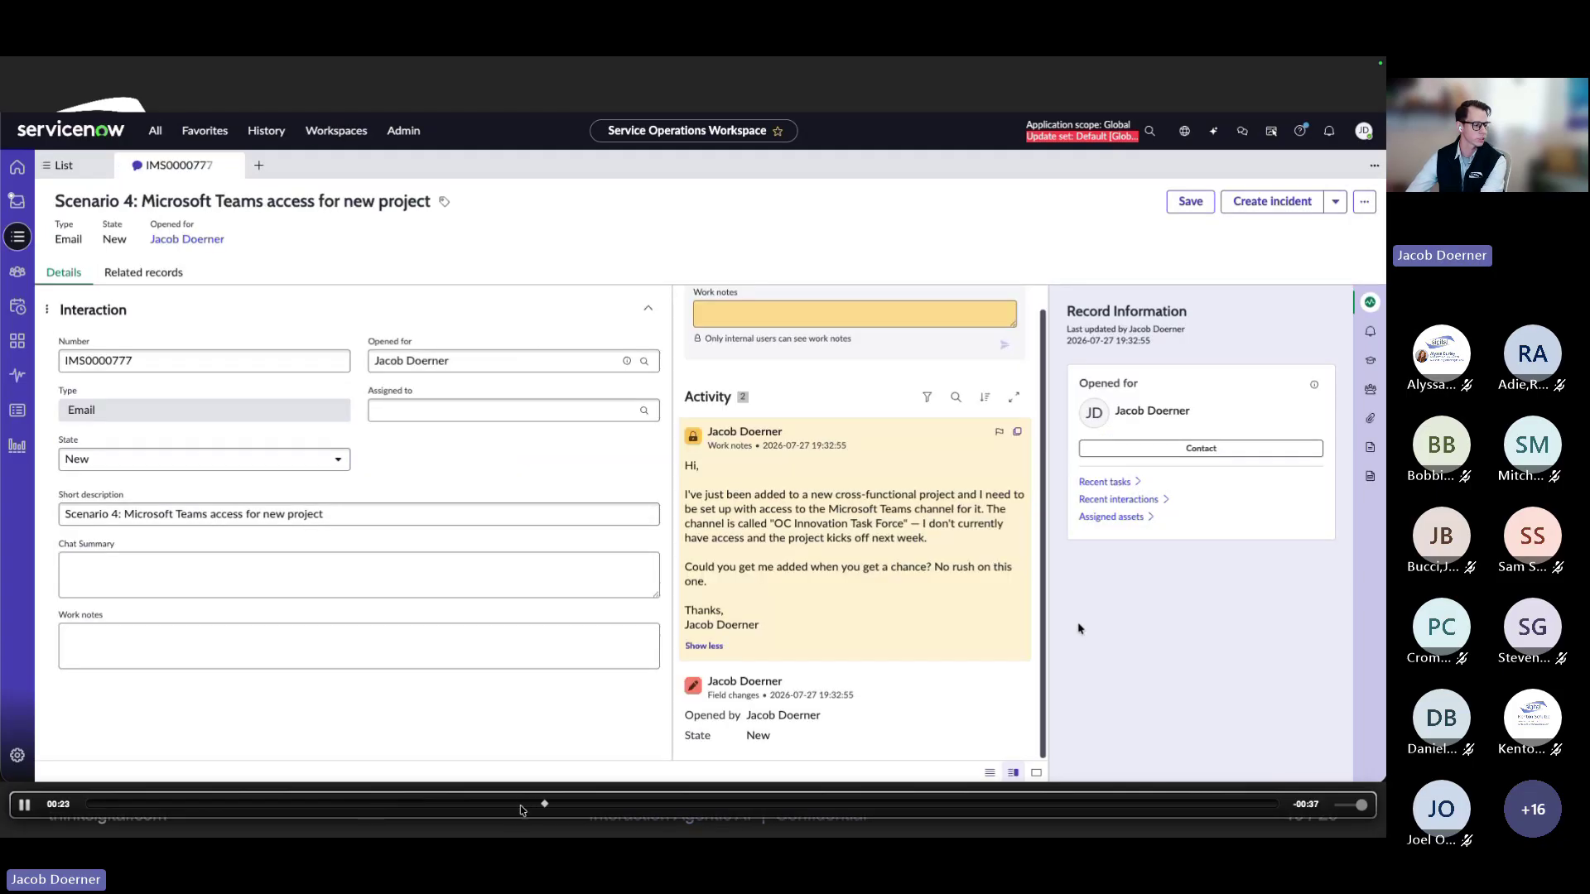
click(684, 805)
click(778, 805)
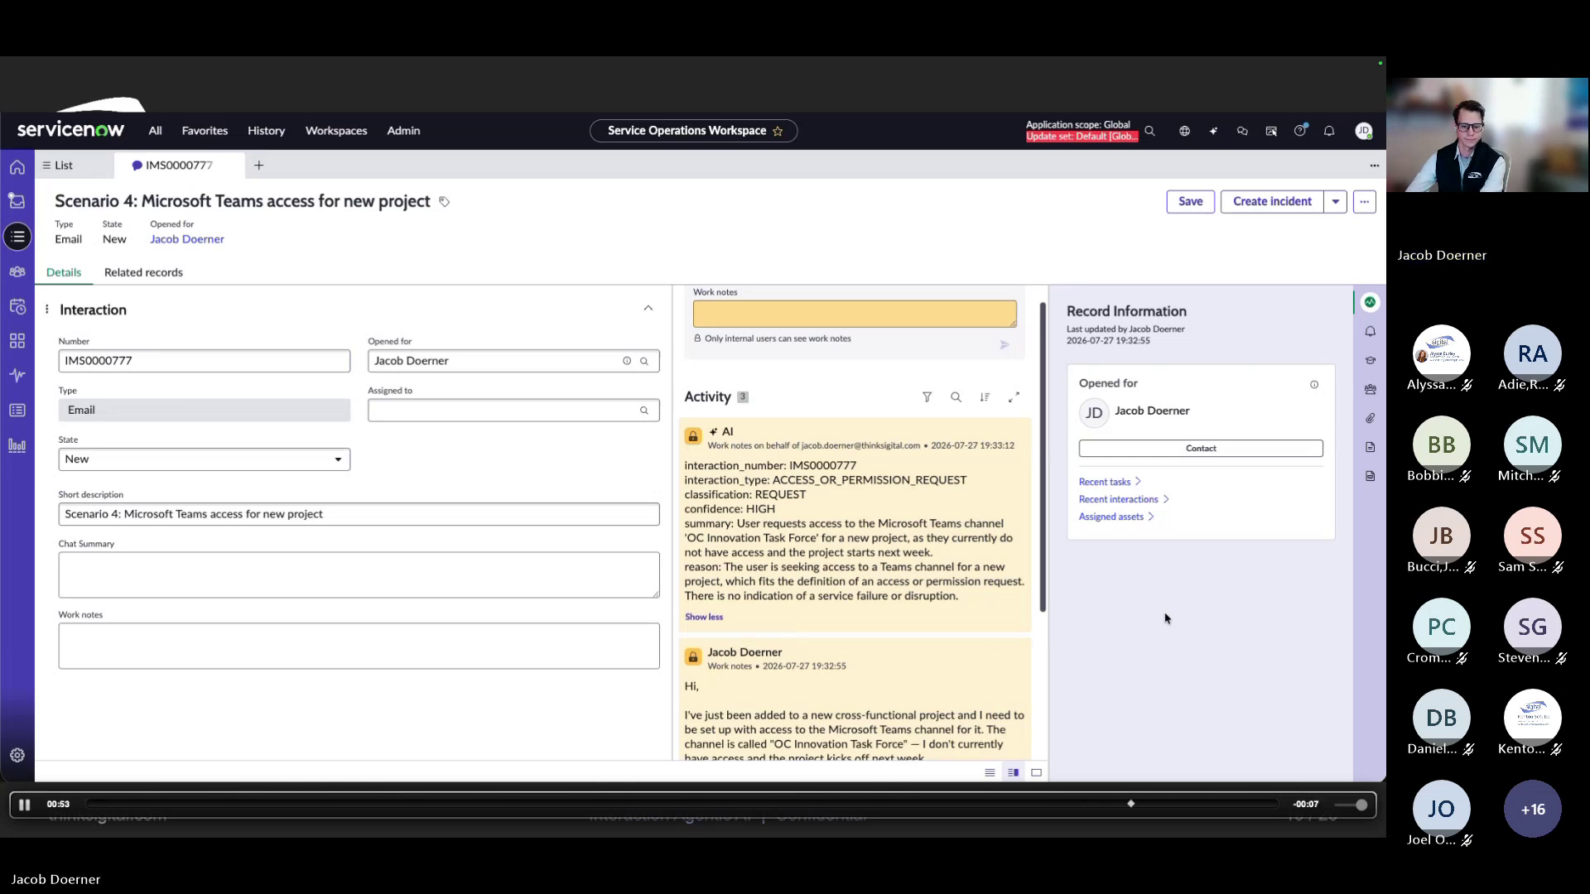
key(Right)
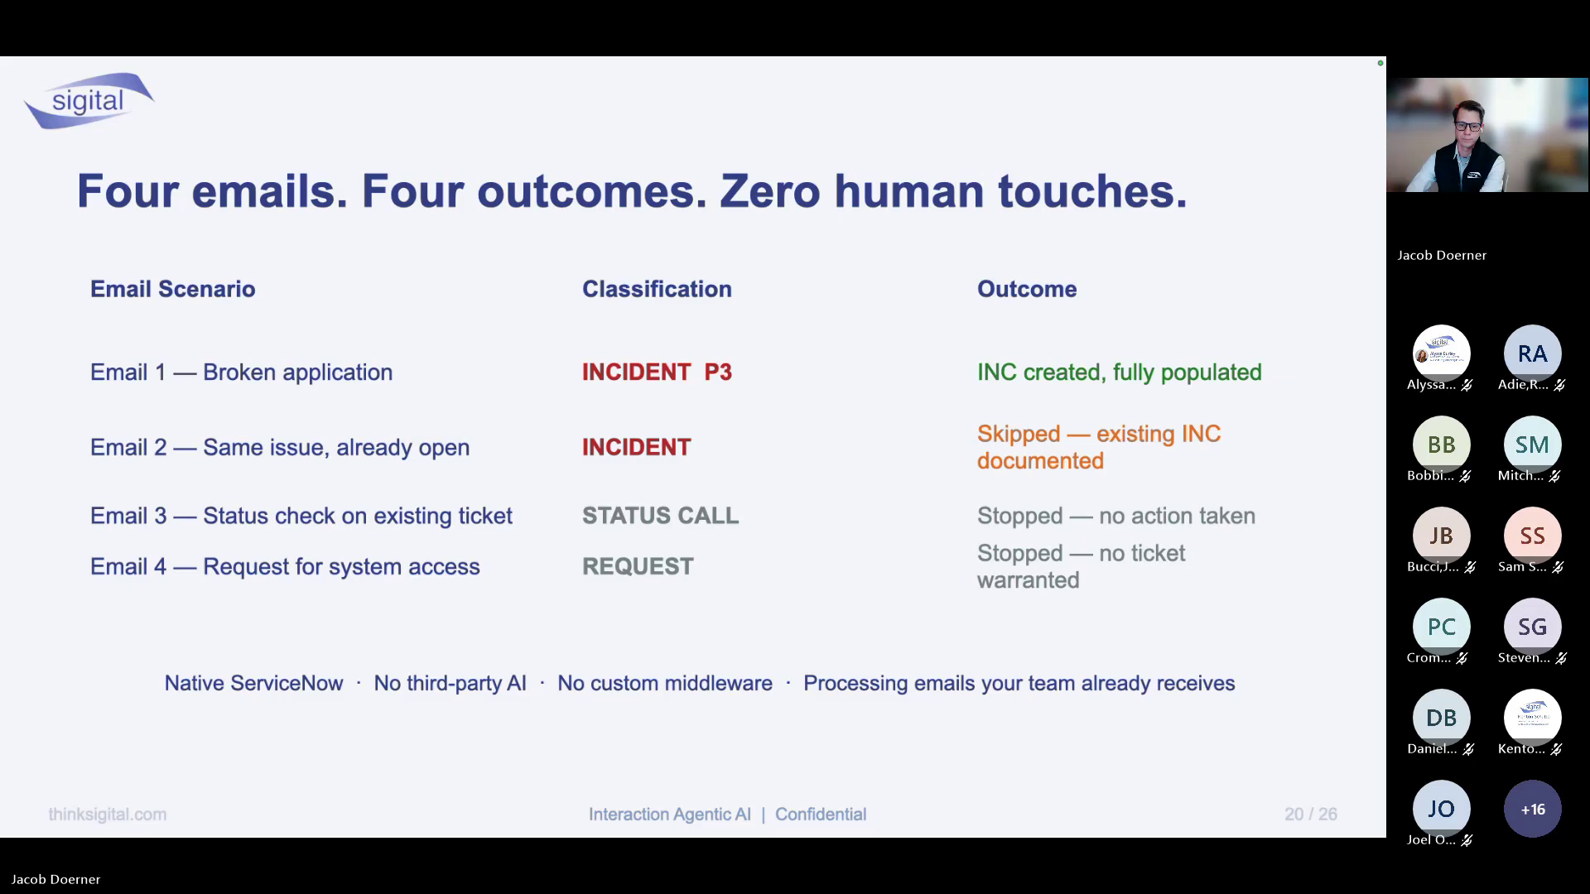